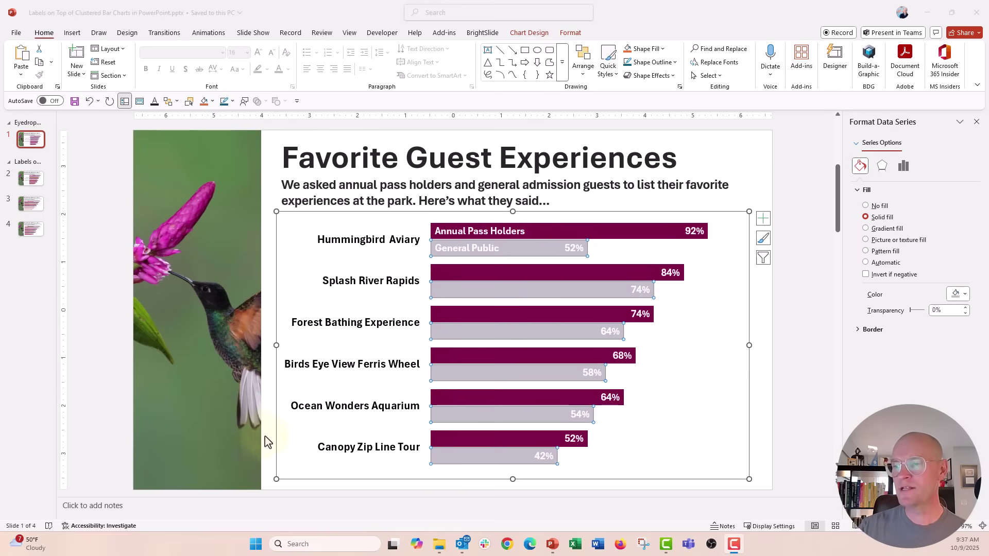
# - Switch to the Default Chart Types presentation window from the taskbar
pyautogui.moveTo(552, 543)
pyautogui.click(648, 514)
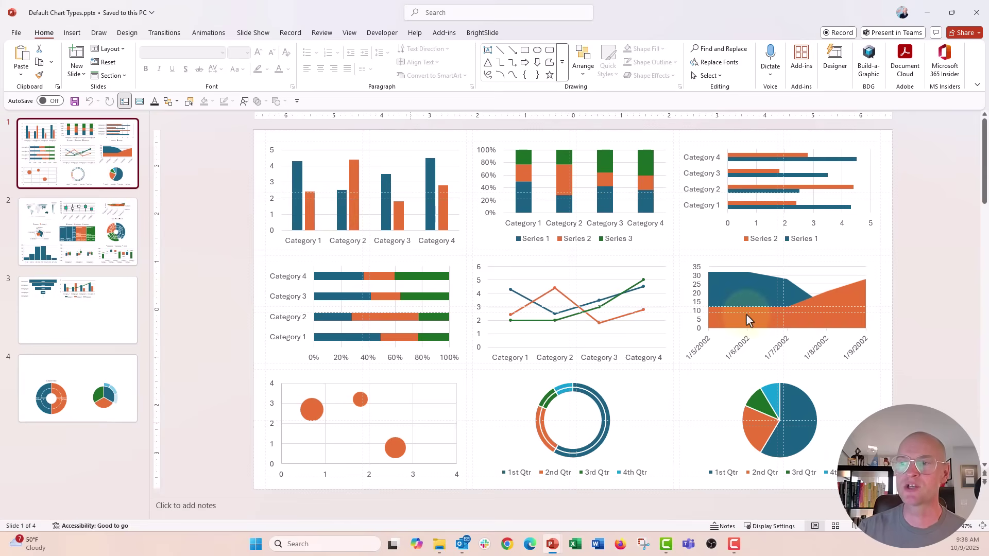
pyautogui.click(115, 252)
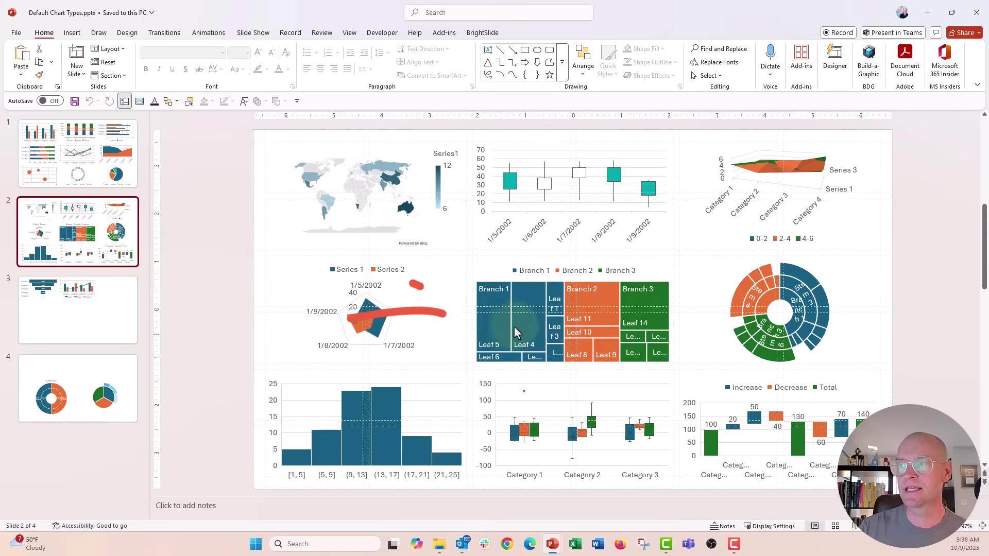
pyautogui.click(477, 263)
pyautogui.click(787, 267)
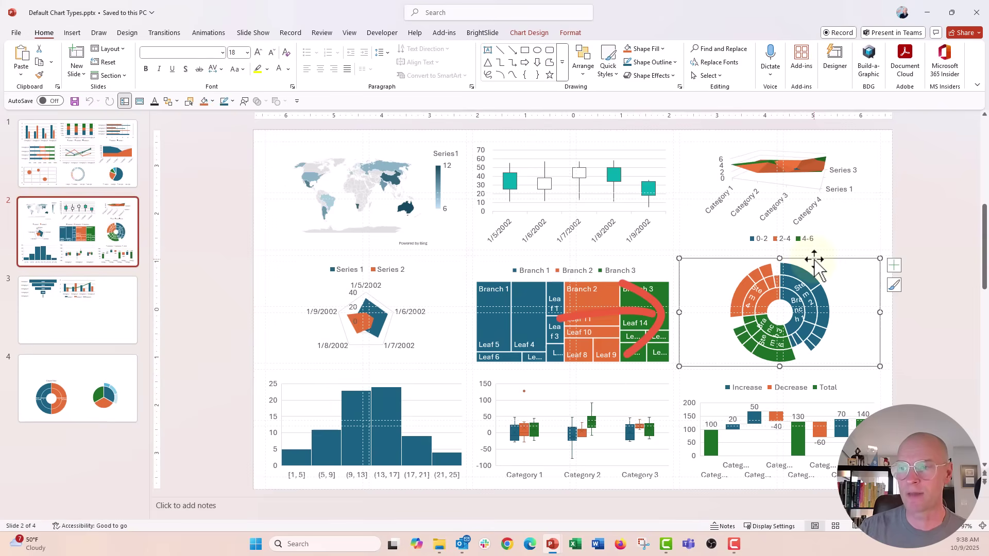
pyautogui.click(407, 434)
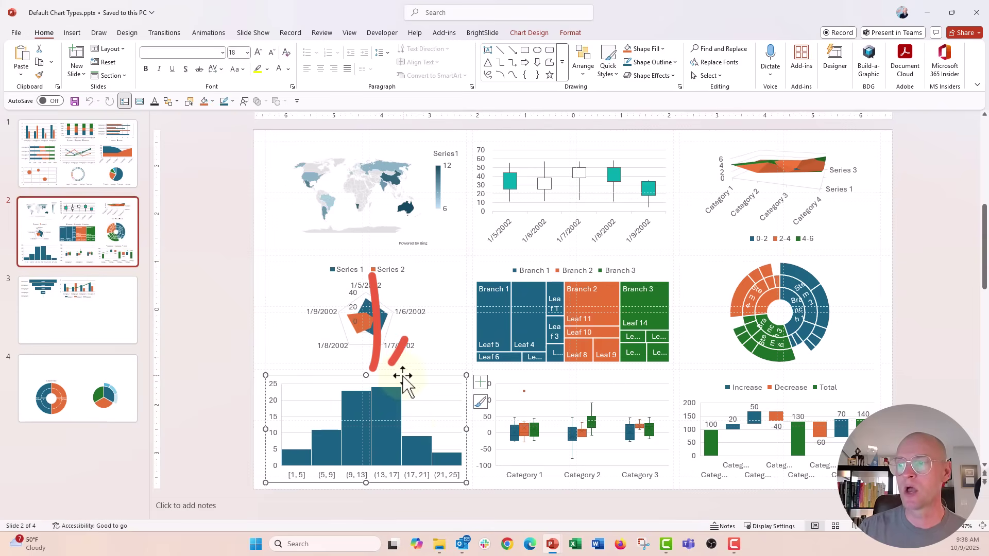
pyautogui.click(509, 386)
pyautogui.click(508, 377)
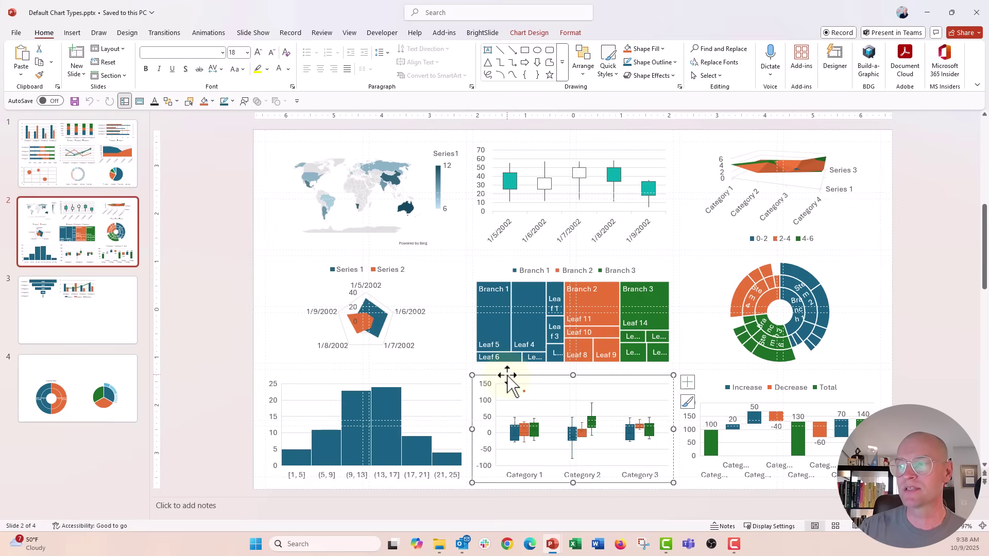
pyautogui.click(713, 379)
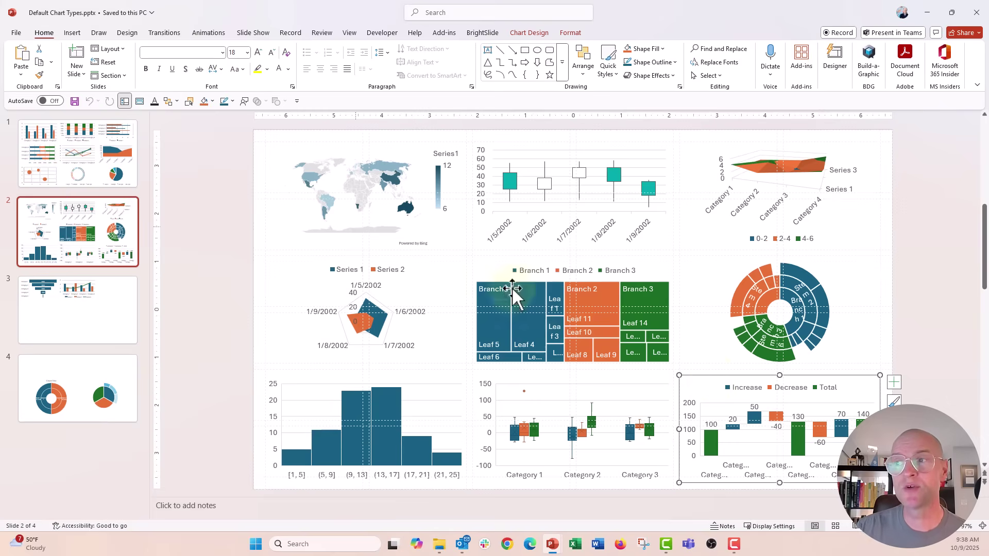
pyautogui.click(330, 202)
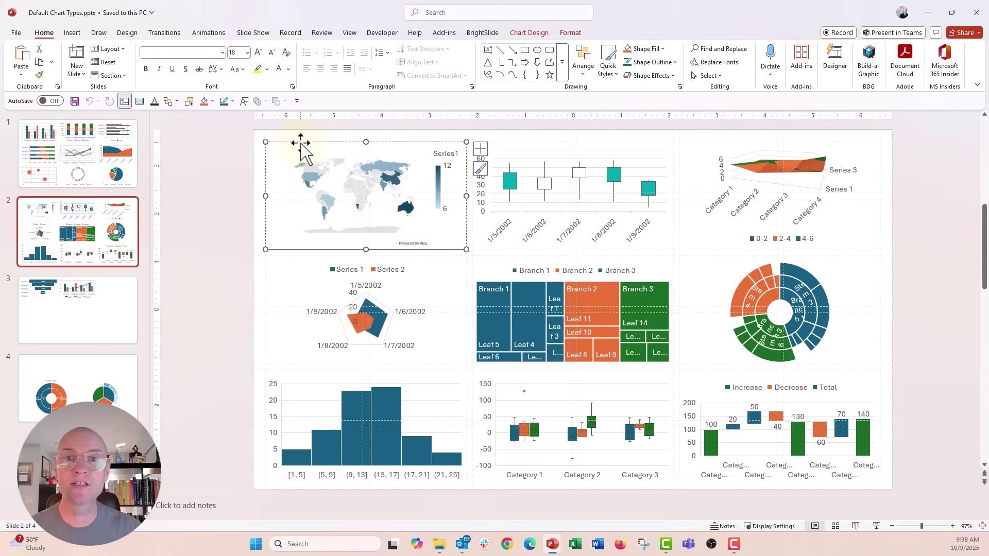
pyautogui.click(127, 185)
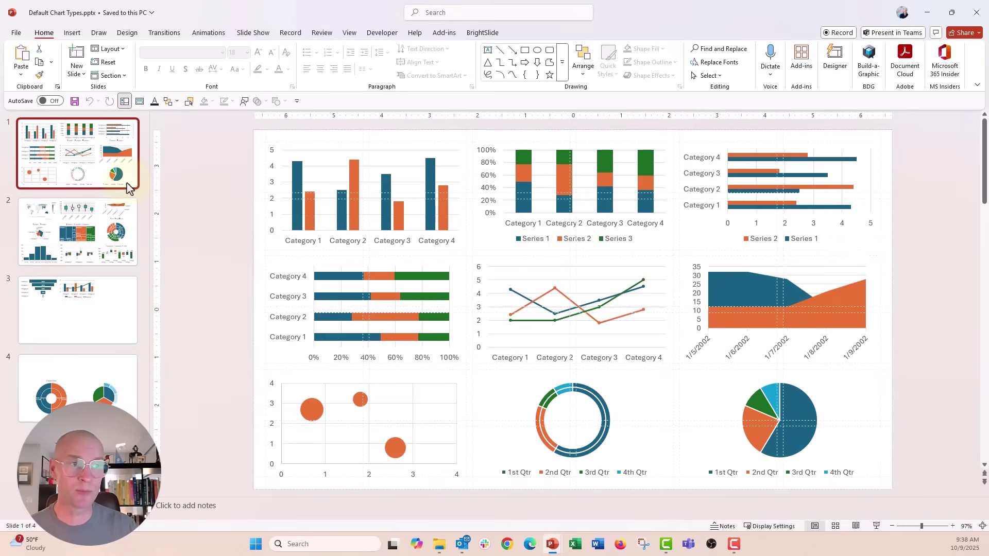
# - Recolor the column chart's Series 1 columns with a pale colour eyedropper-sampled from the slide
pyautogui.click(219, 231)
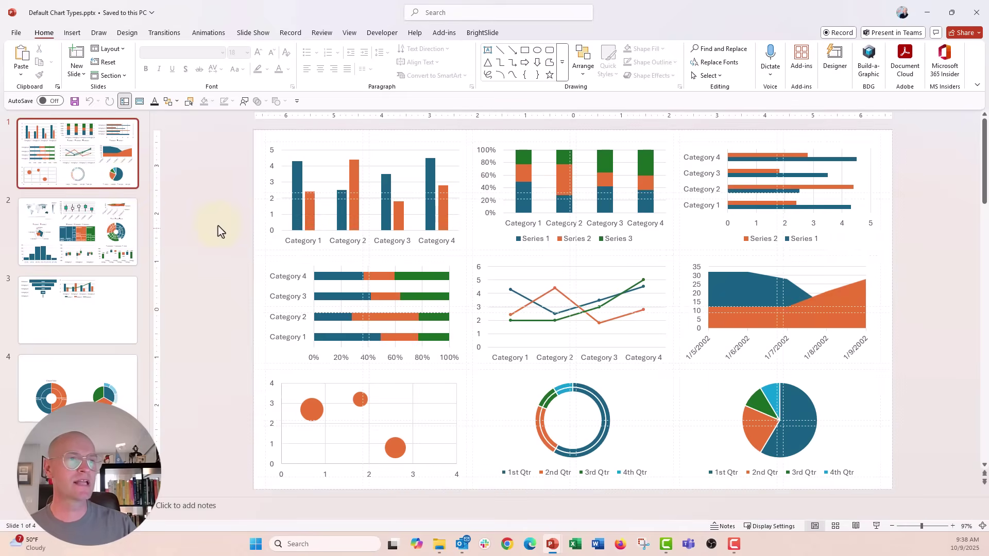
pyautogui.click(296, 174)
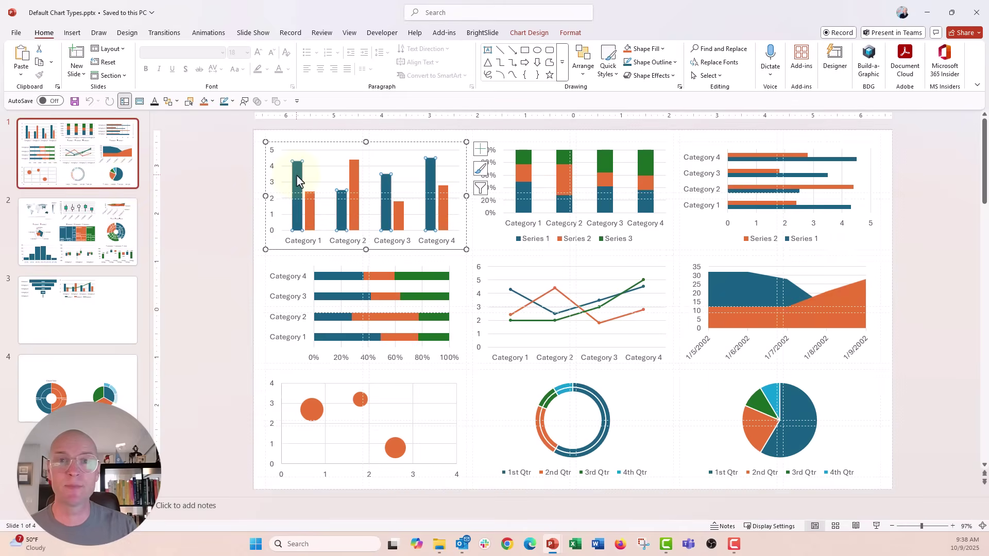
pyautogui.rightClick(295, 175)
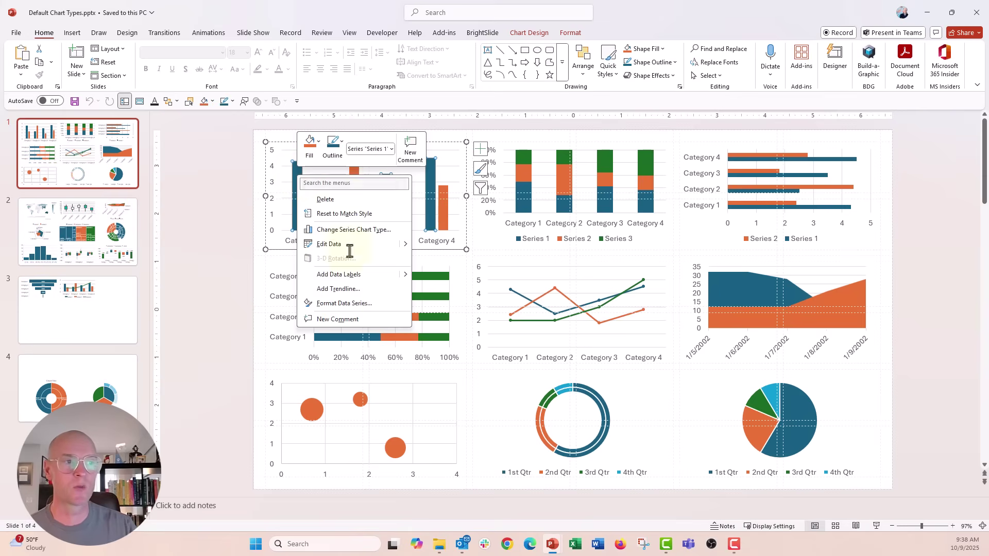
pyautogui.click(388, 305)
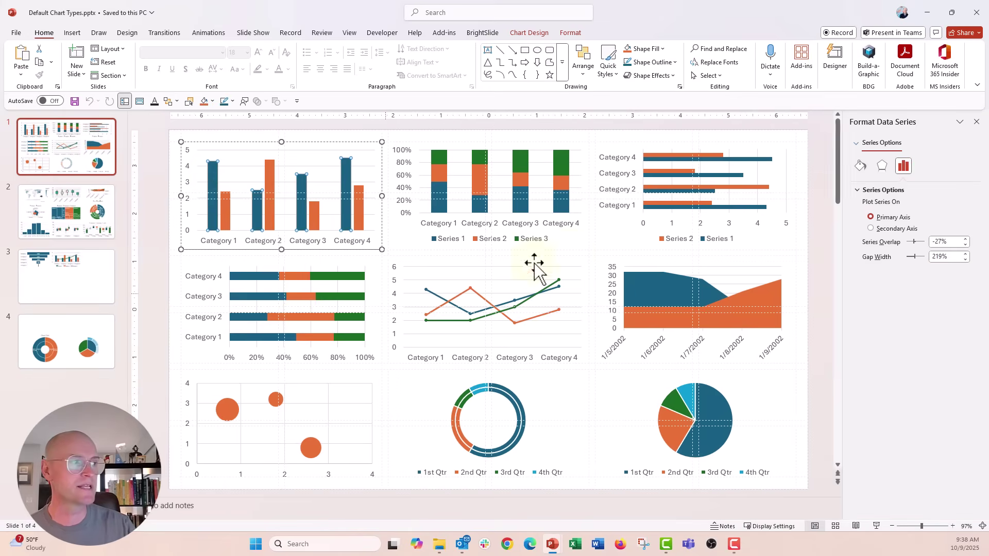
pyautogui.click(859, 169)
pyautogui.click(864, 191)
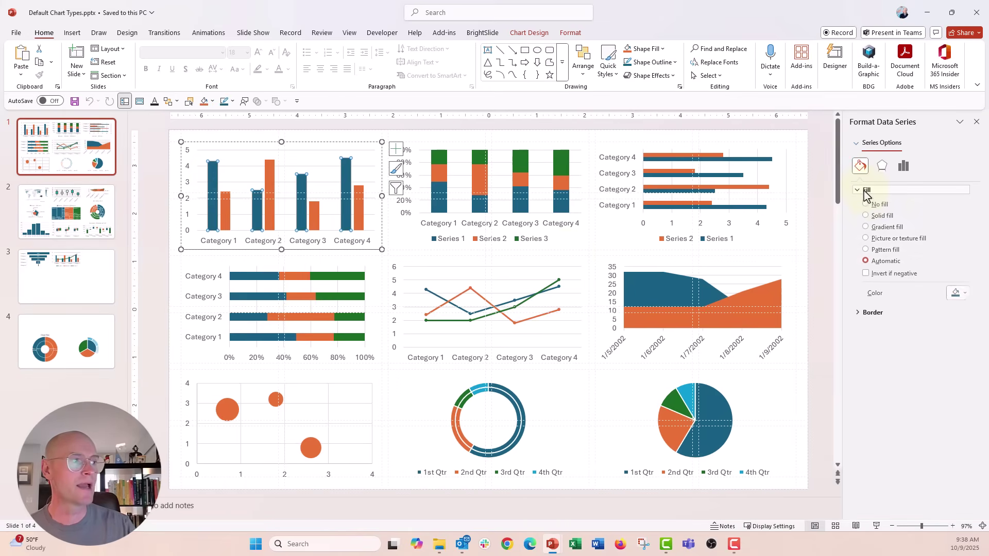
pyautogui.click(956, 295)
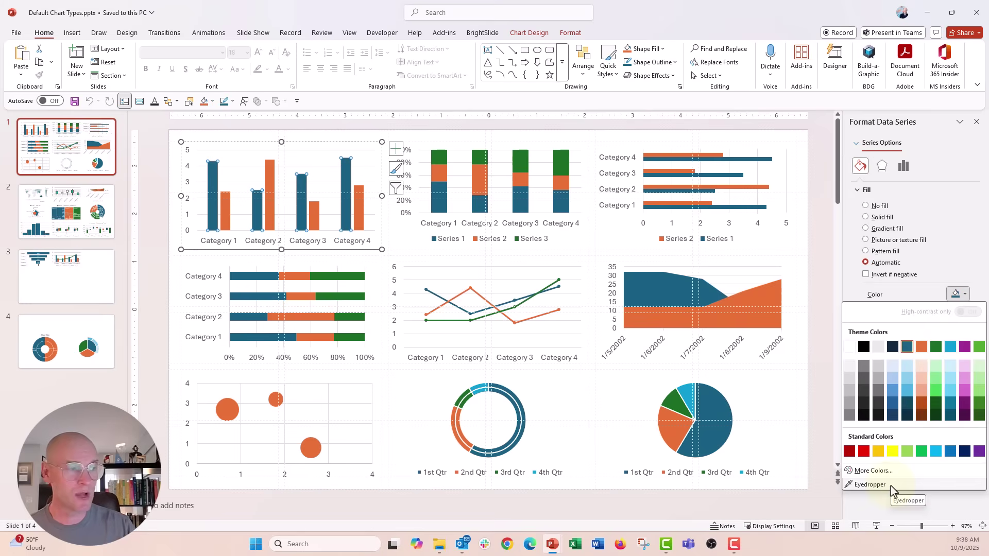
pyautogui.click(870, 484)
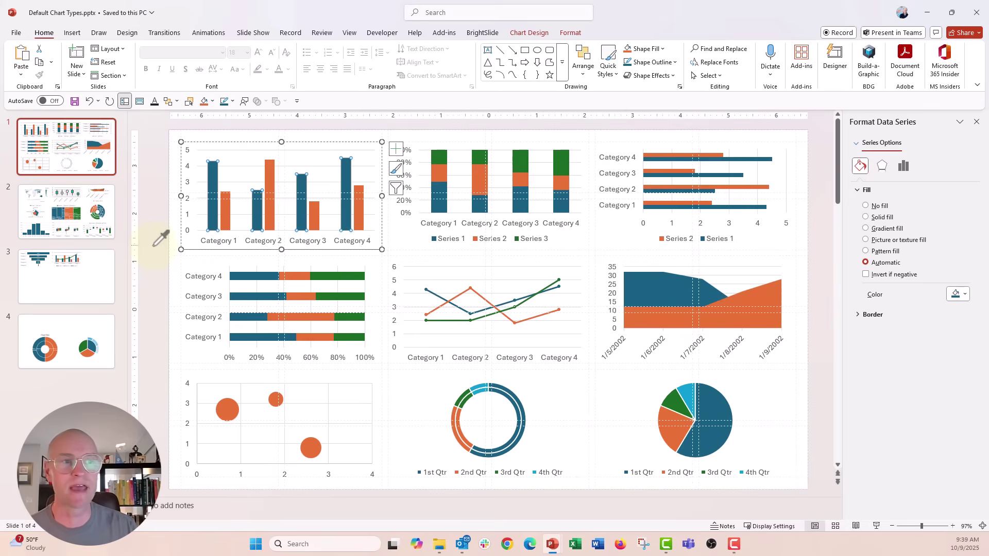
pyautogui.click(153, 246)
pyautogui.click(172, 260)
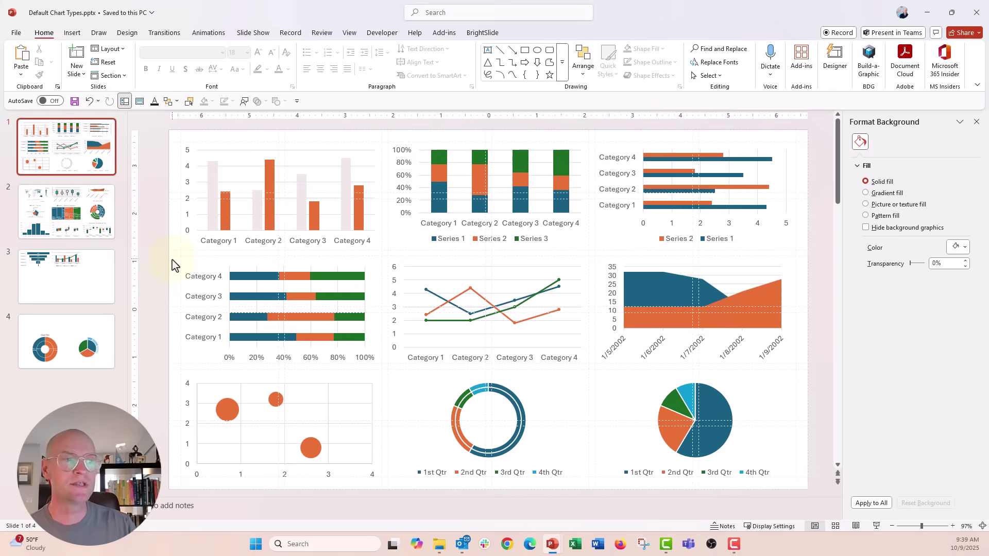
# - Review the stacked bar's blue series fill colours without changing them, then go to slide 2
pyautogui.click(245, 281)
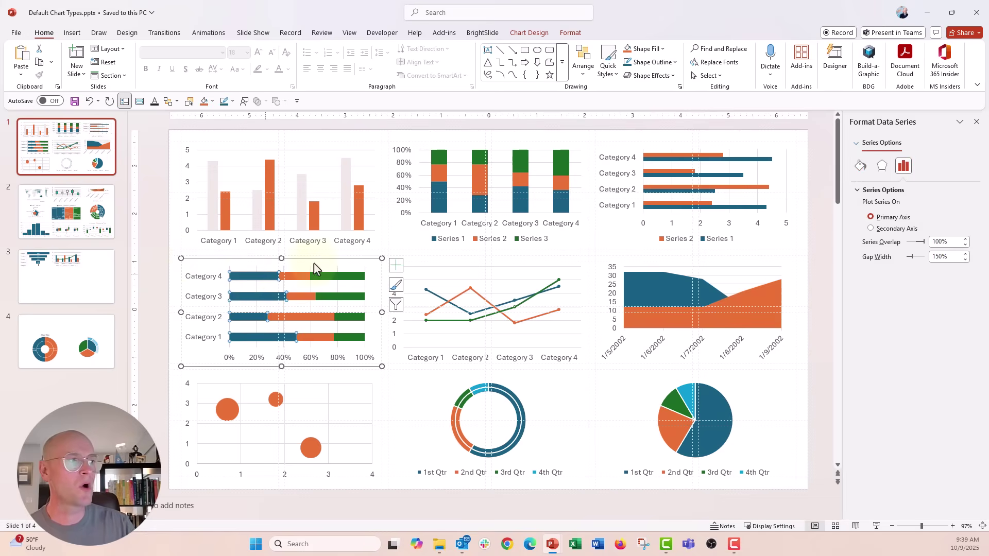
pyautogui.click(858, 170)
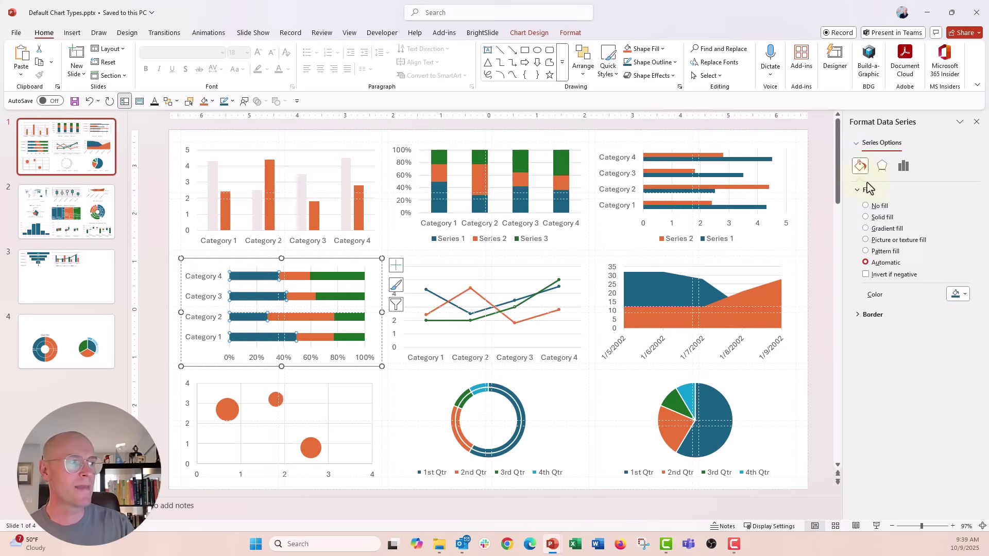
pyautogui.click(957, 294)
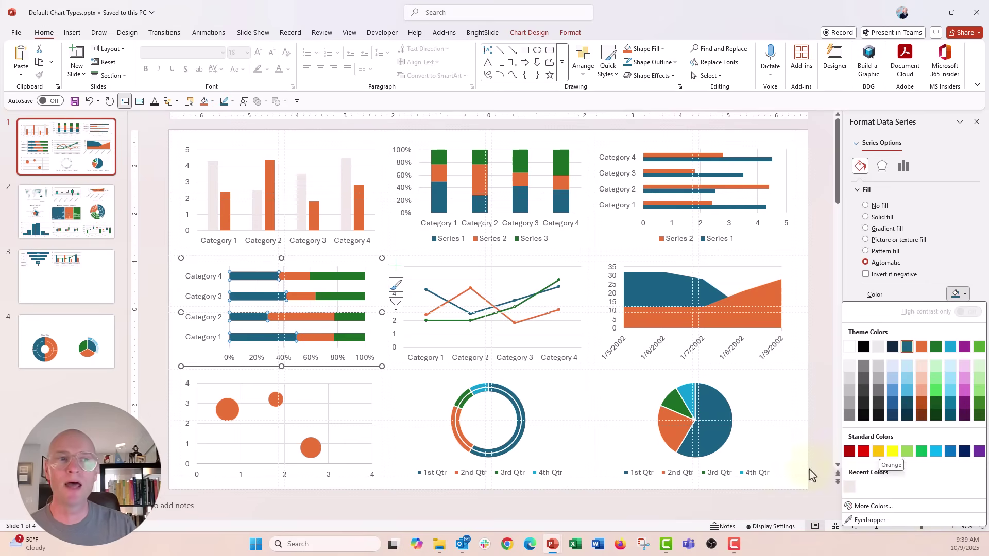
pyautogui.click(91, 233)
pyautogui.click(90, 233)
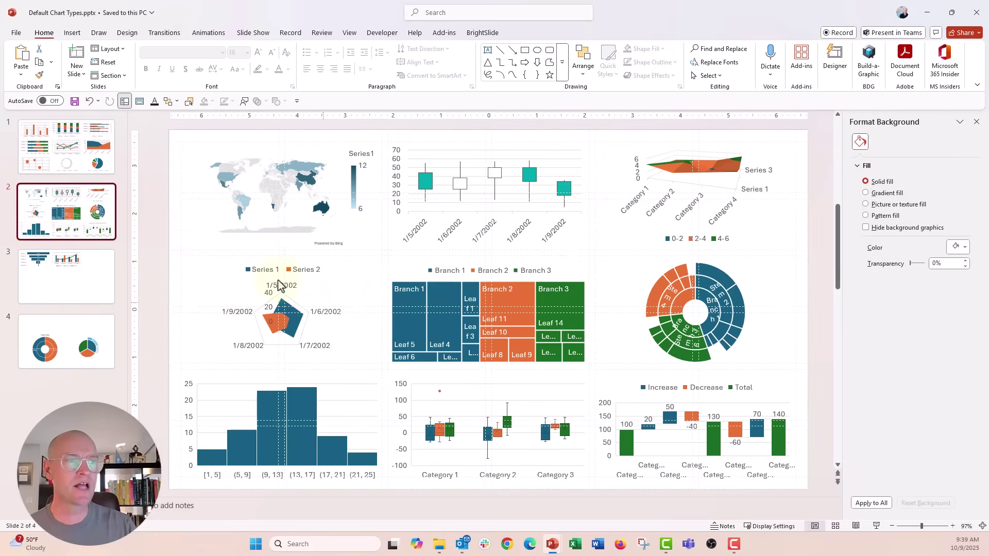
# - Inspect the fill colour choices for the treemap's Branch 1 data point, leaving it unchanged
pyautogui.click(407, 311)
pyautogui.click(405, 308)
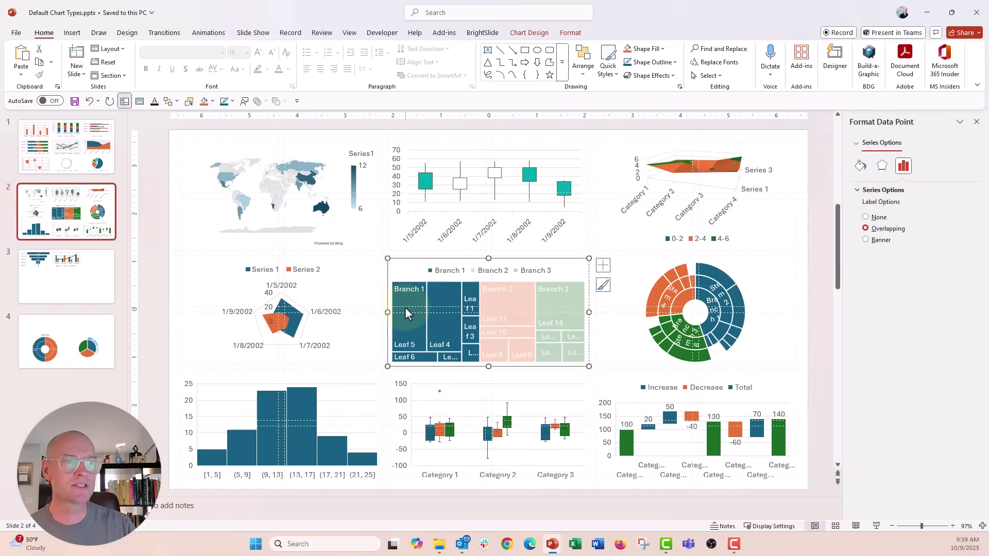
pyautogui.rightClick(405, 307)
pyautogui.click(481, 433)
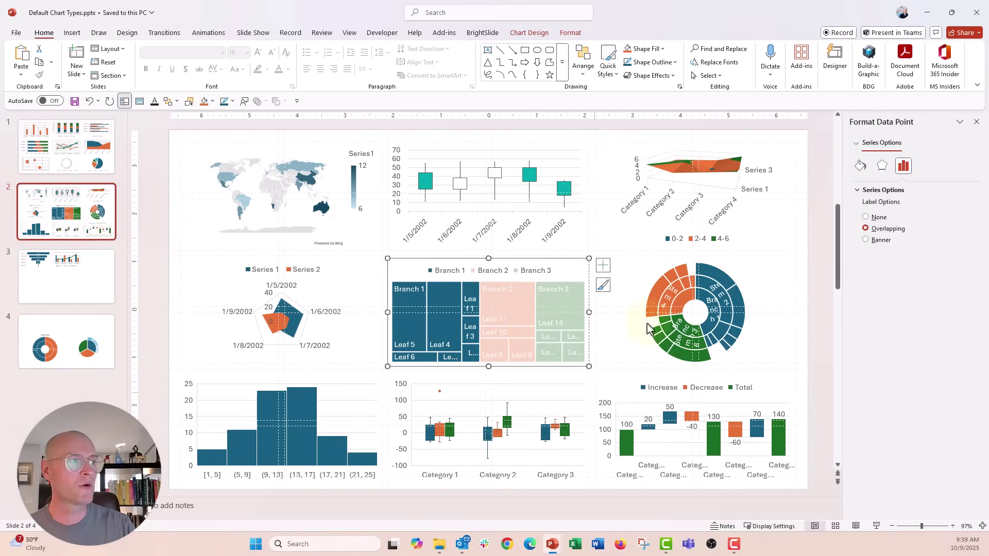
pyautogui.click(861, 167)
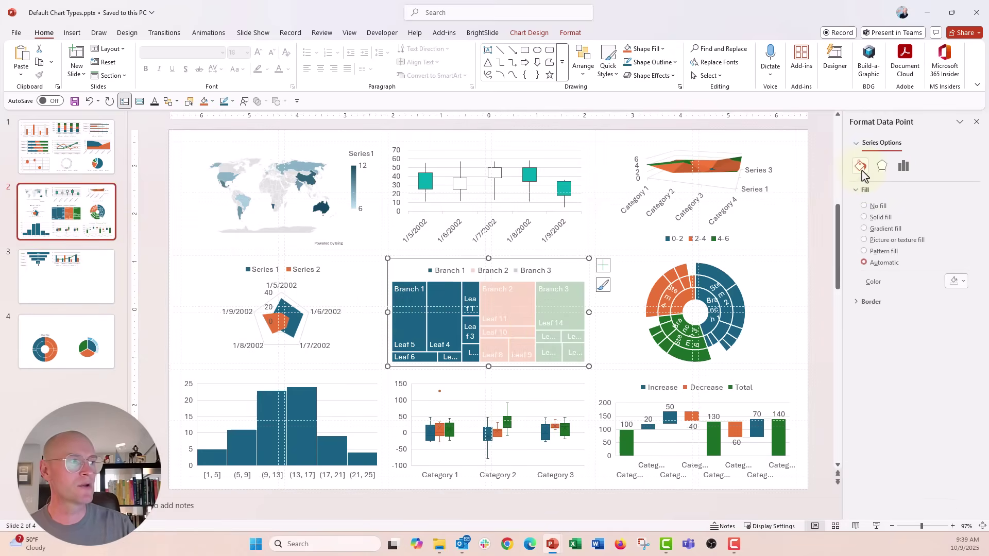
pyautogui.click(960, 281)
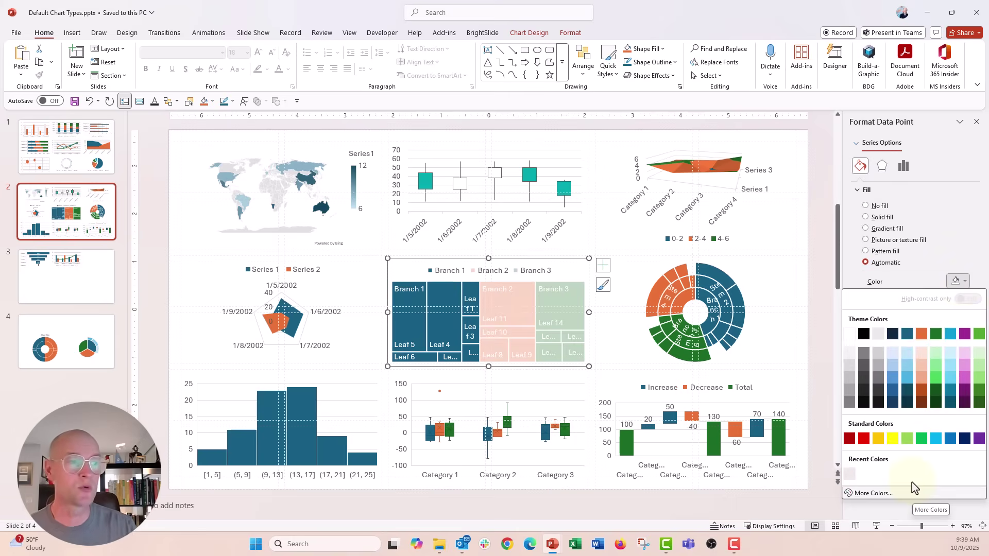
pyautogui.click(728, 284)
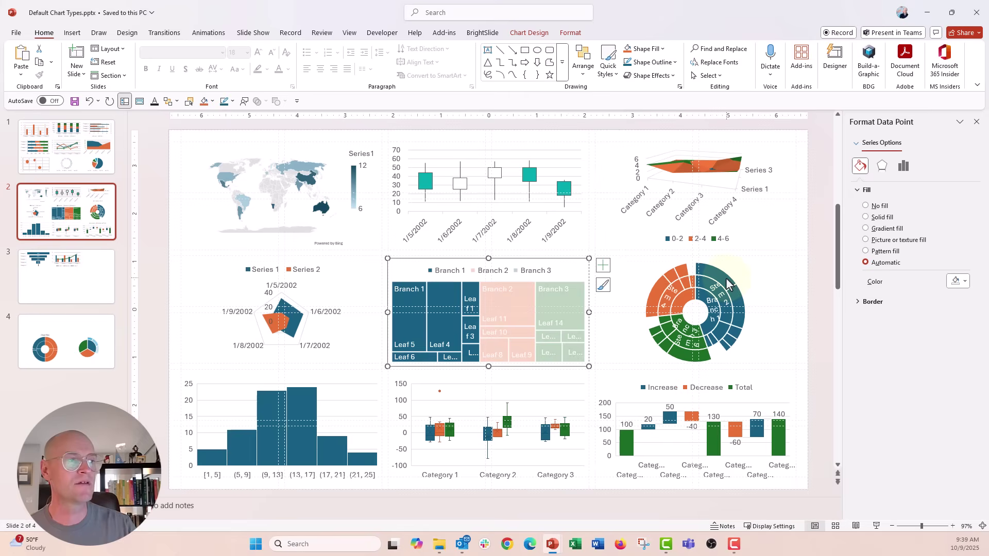
# - Check the sunburst series fill colours, then open the histogram bar series' fill colour choices
pyautogui.click(728, 283)
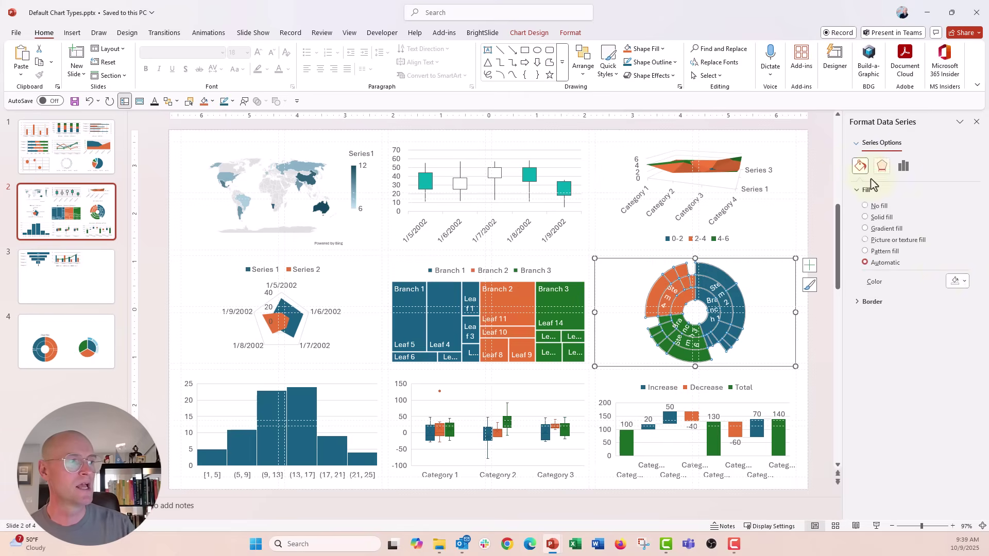
pyautogui.click(957, 281)
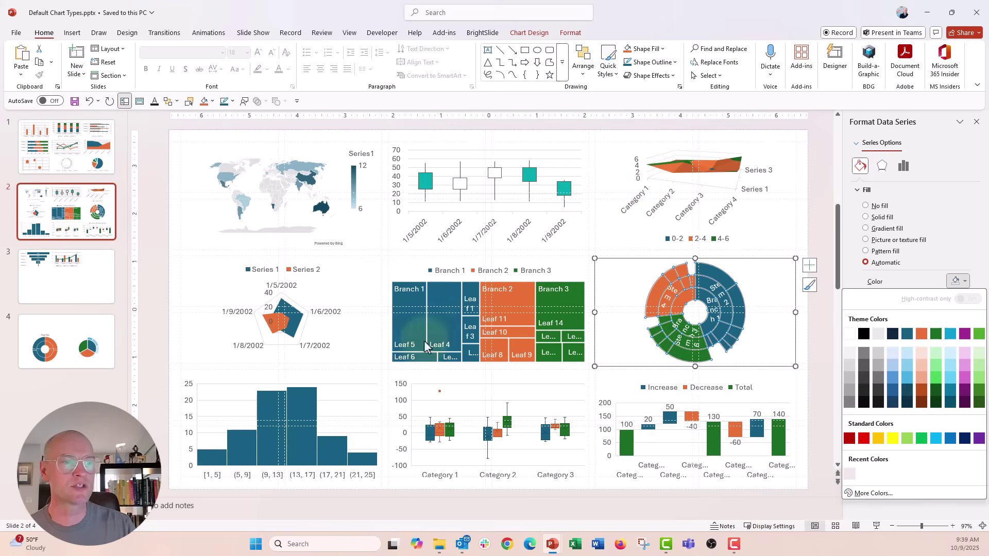
pyautogui.click(305, 420)
pyautogui.click(305, 415)
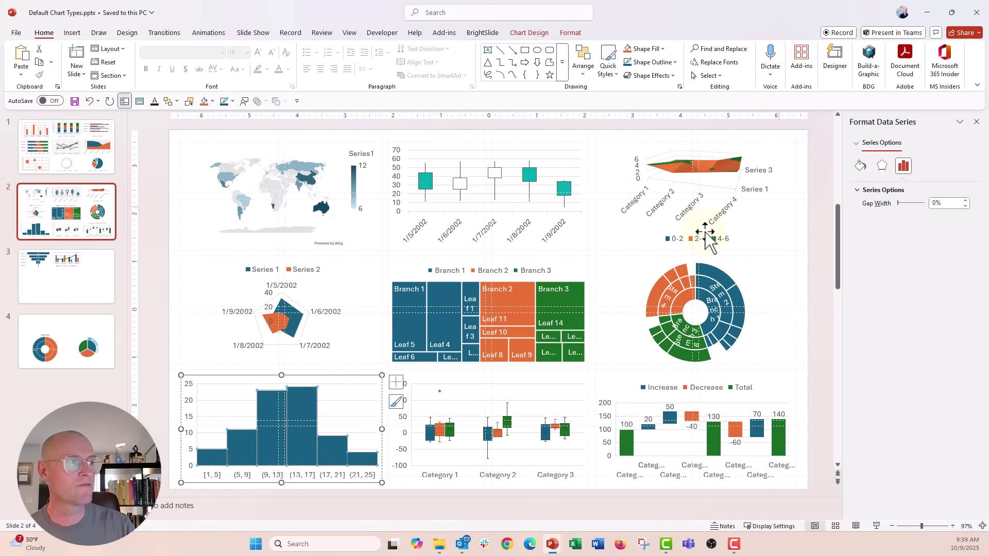
pyautogui.click(859, 165)
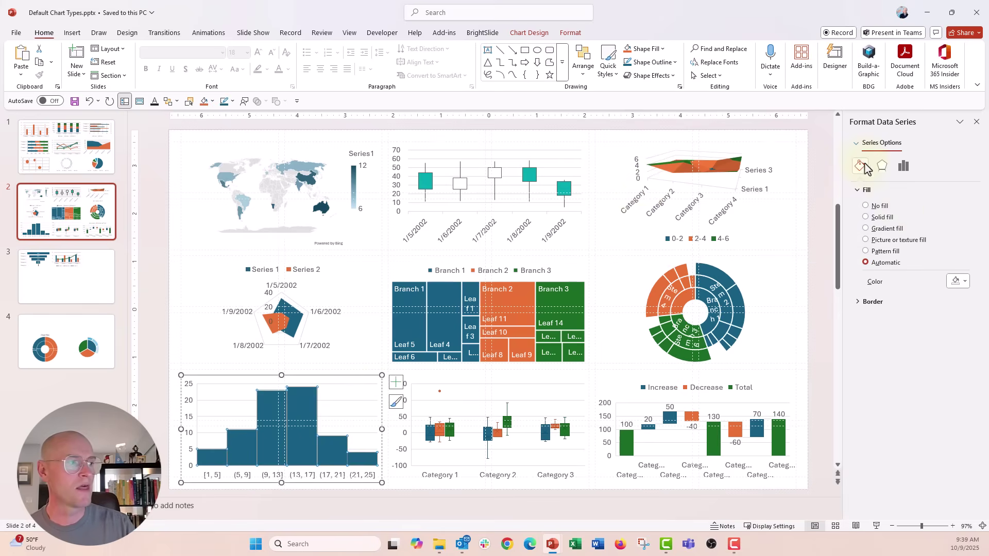
pyautogui.click(956, 282)
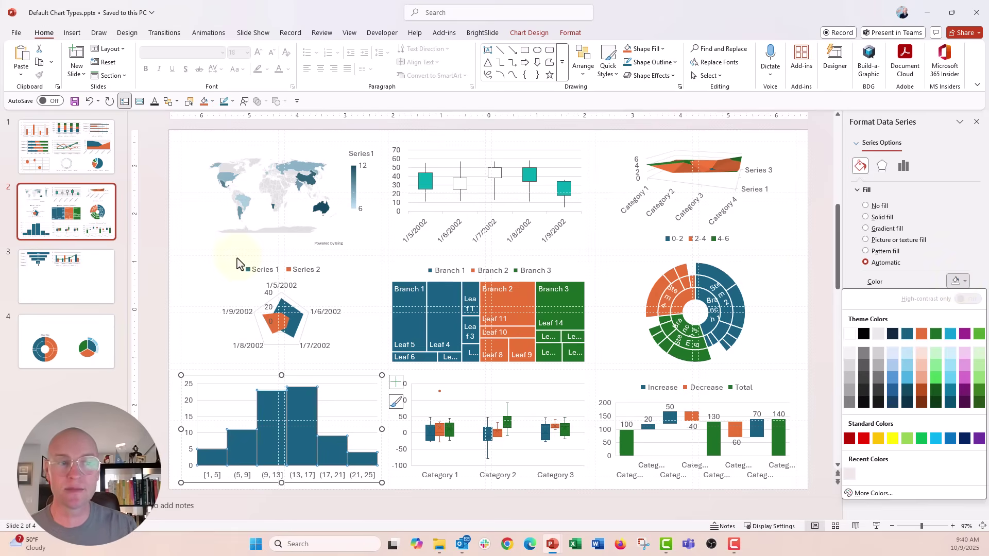
# - Draw a small rectangle swatch beside the charts on slide 2
pyautogui.click(186, 310)
pyautogui.click(72, 33)
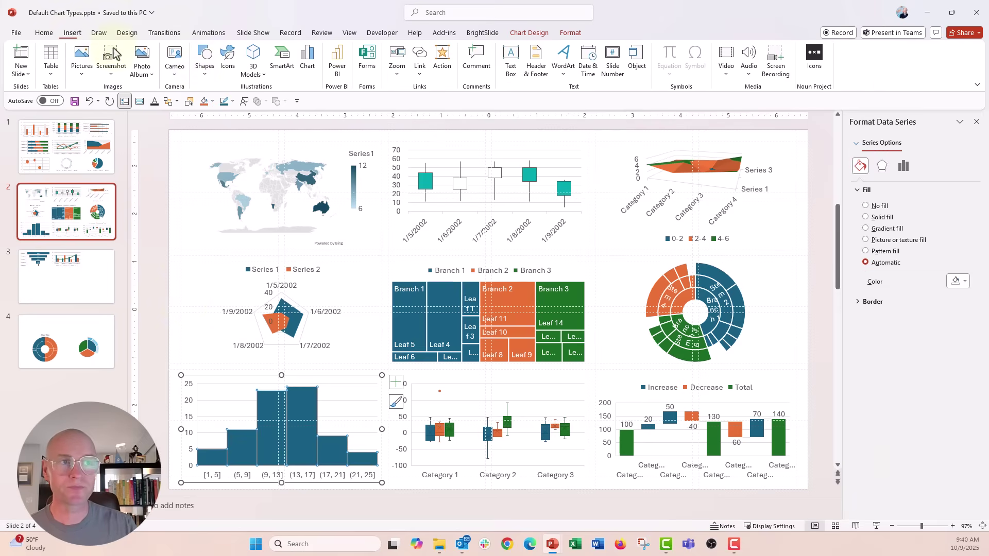
pyautogui.click(204, 70)
pyautogui.click(236, 105)
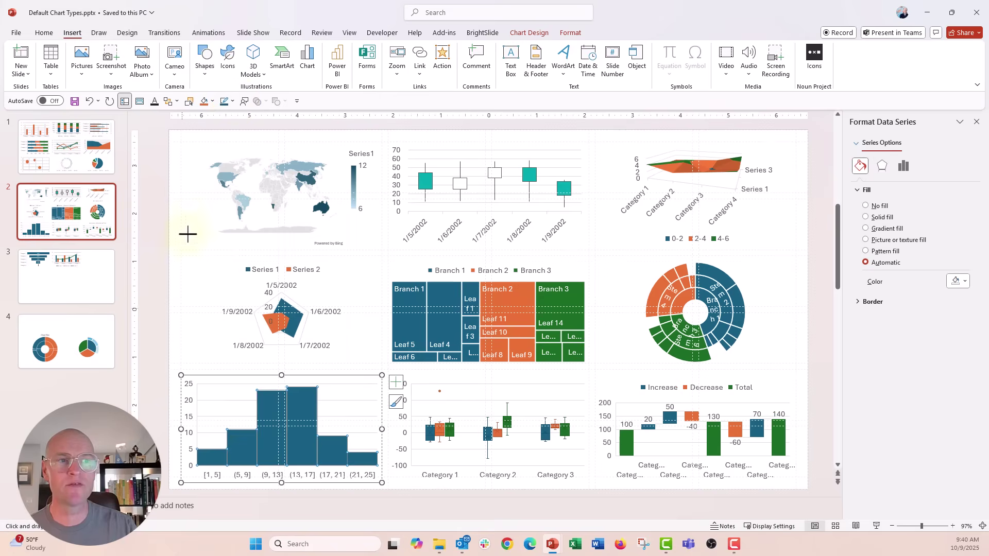
pyautogui.click(176, 268)
pyautogui.moveTo(229, 315); pyautogui.dragTo(182, 281)
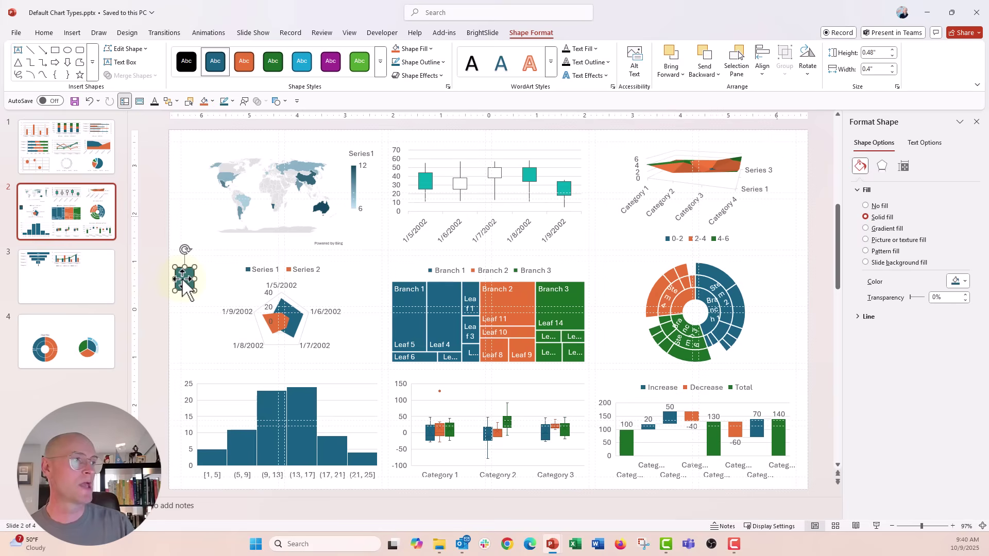
# - Fill the swatch with pale pink eyedropper-sampled from beside the slide
pyautogui.click(958, 281)
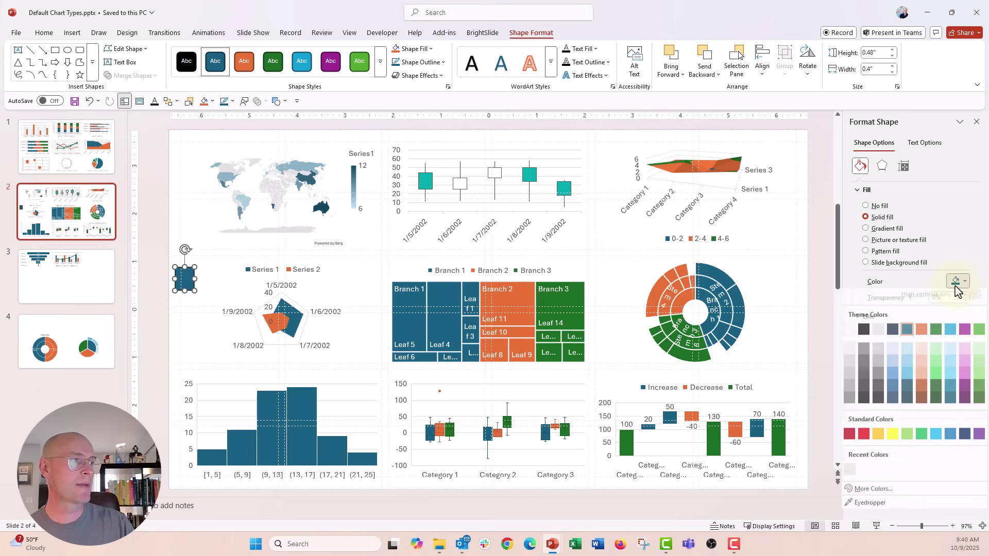
pyautogui.click(873, 512)
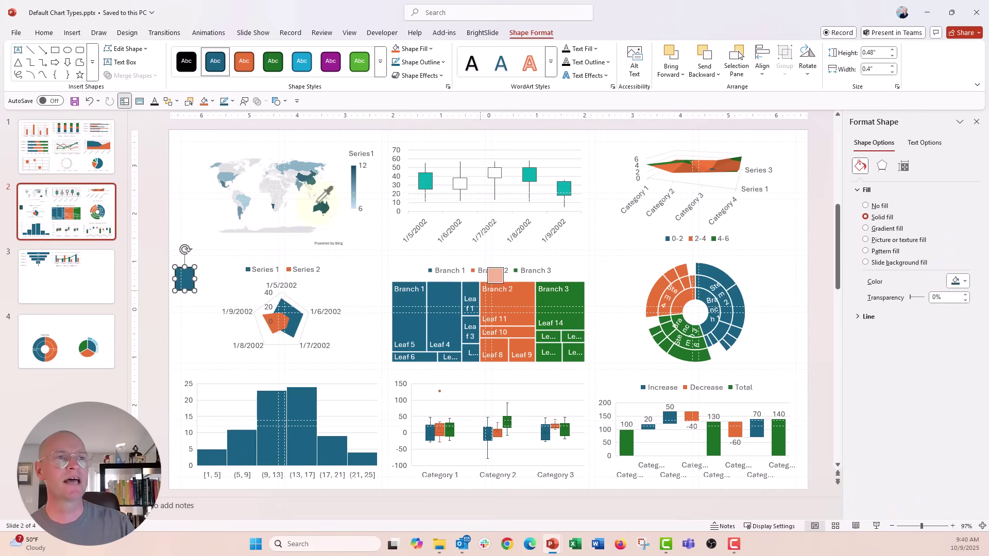
pyautogui.press('Escape')
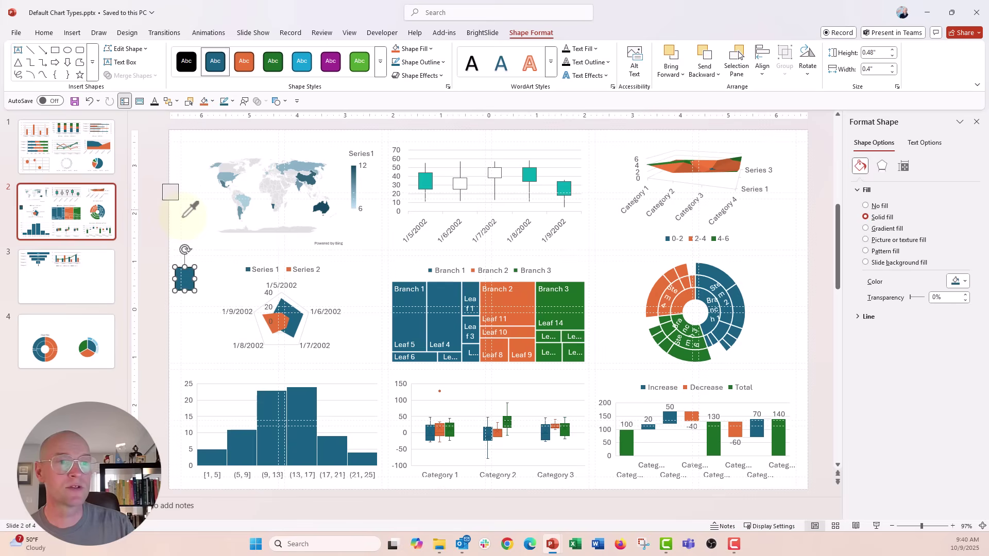
pyautogui.click(156, 212)
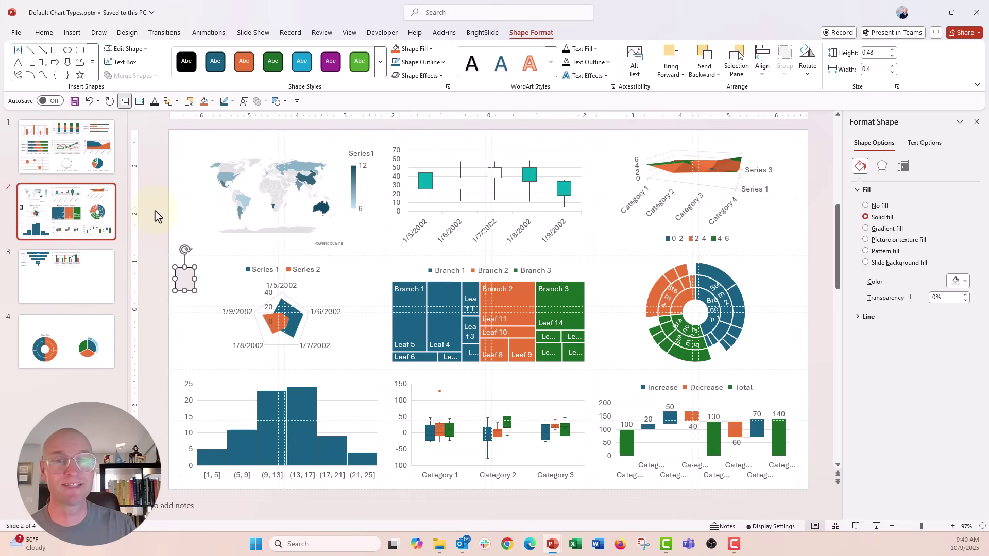
pyautogui.moveTo(184, 288); pyautogui.dragTo(184, 286)
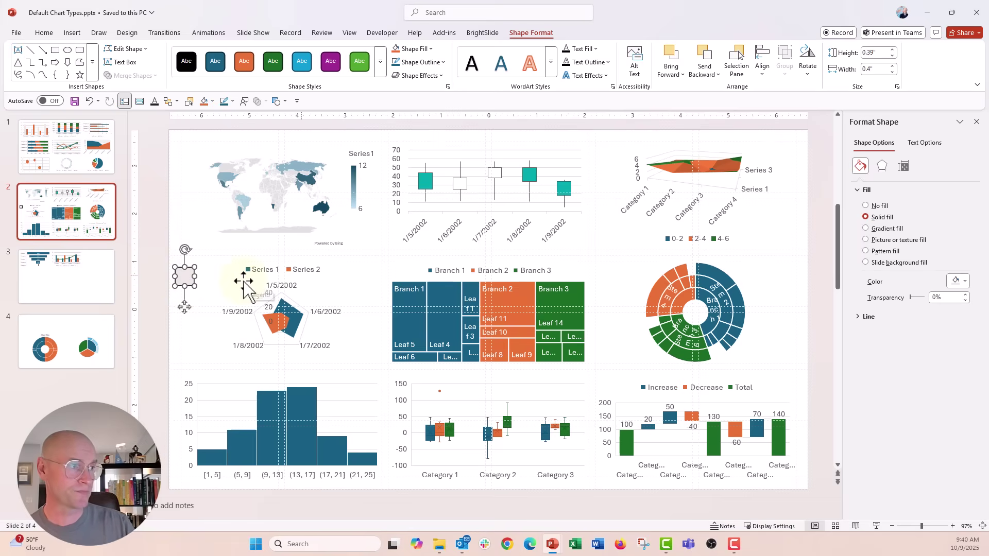
pyautogui.click(955, 281)
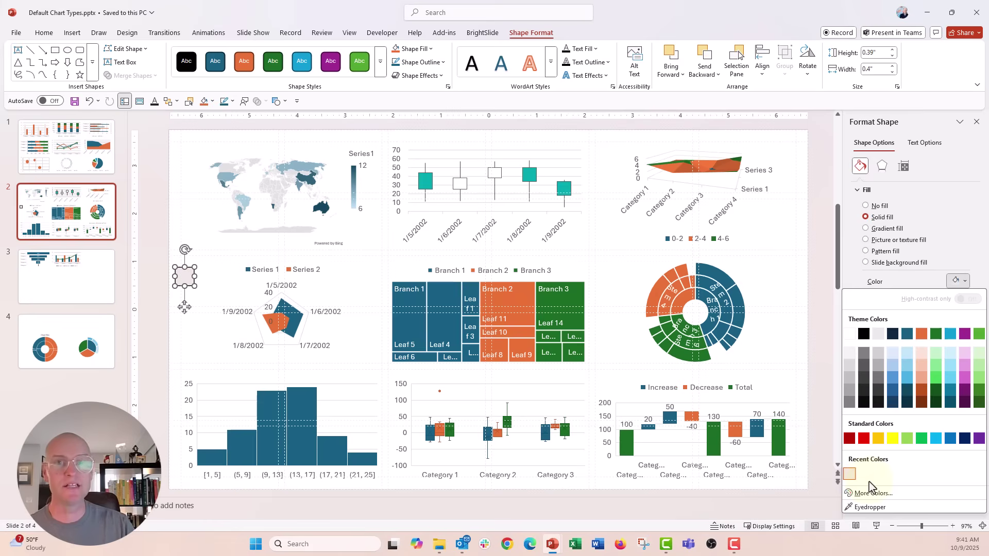
# - Fill the histogram's bar series with the pale pink from Recent Colors
pyautogui.click(306, 409)
pyautogui.click(306, 400)
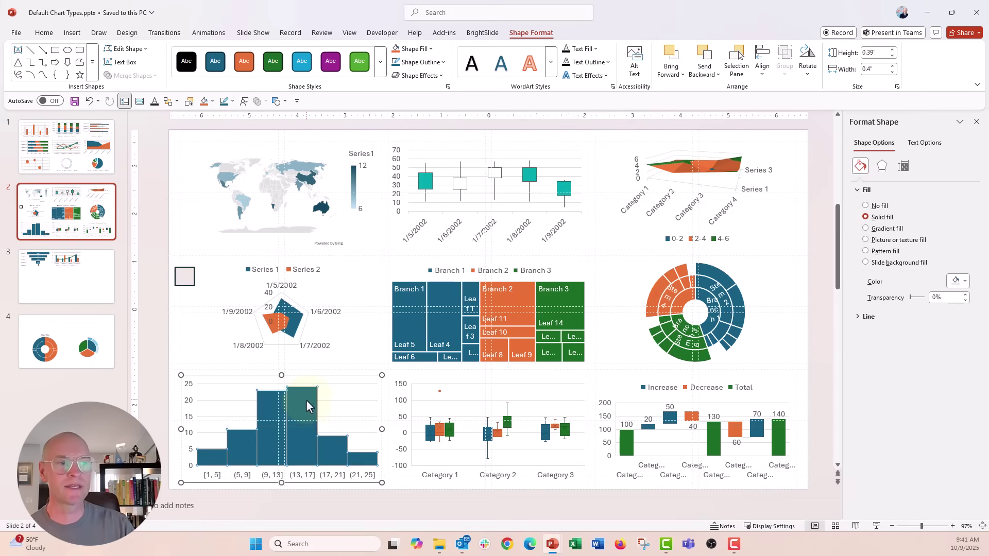
pyautogui.click(860, 166)
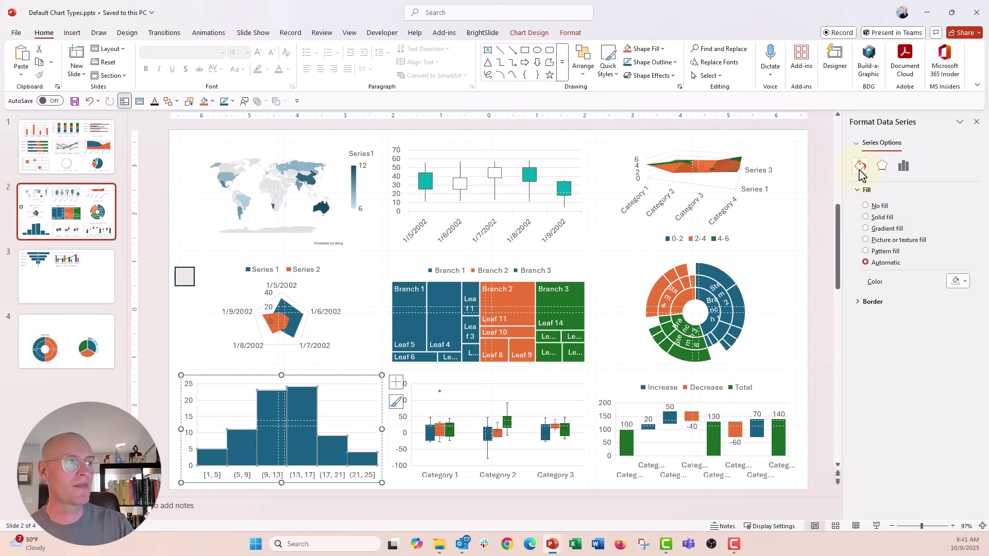
pyautogui.click(956, 281)
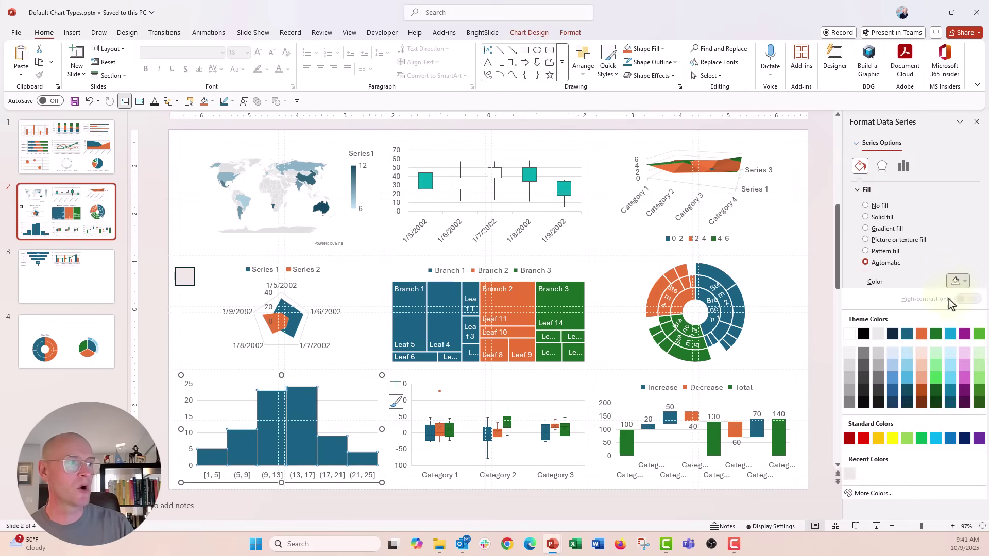
pyautogui.click(853, 474)
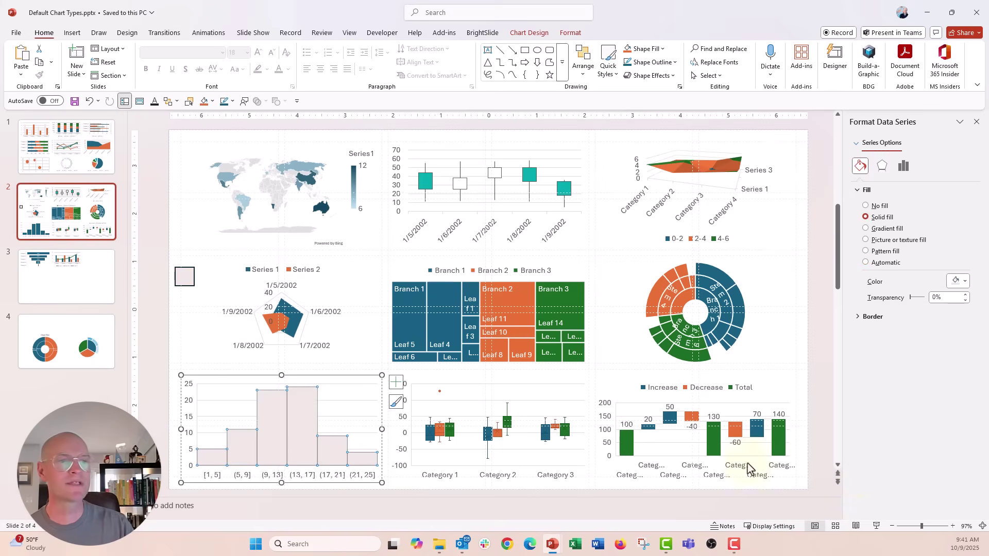
pyautogui.click(164, 400)
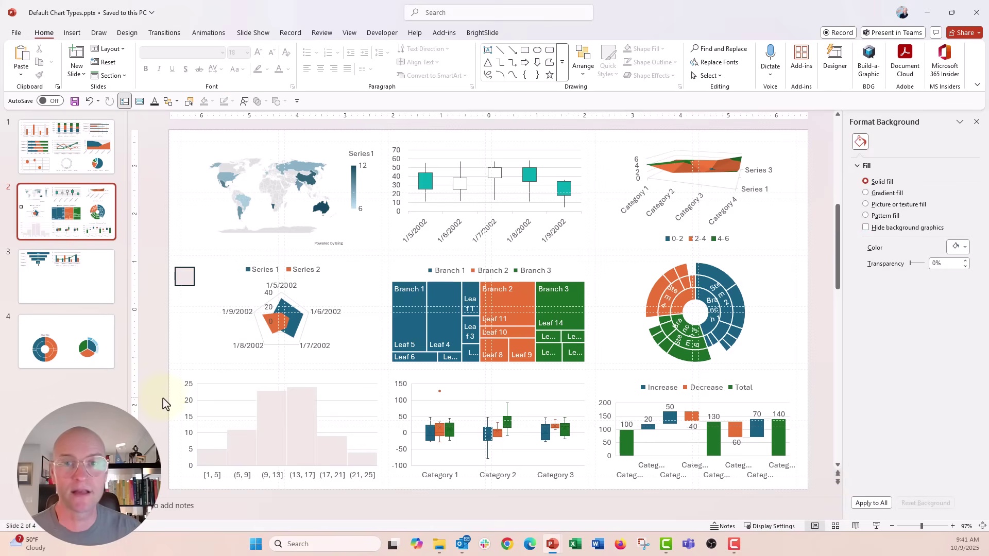